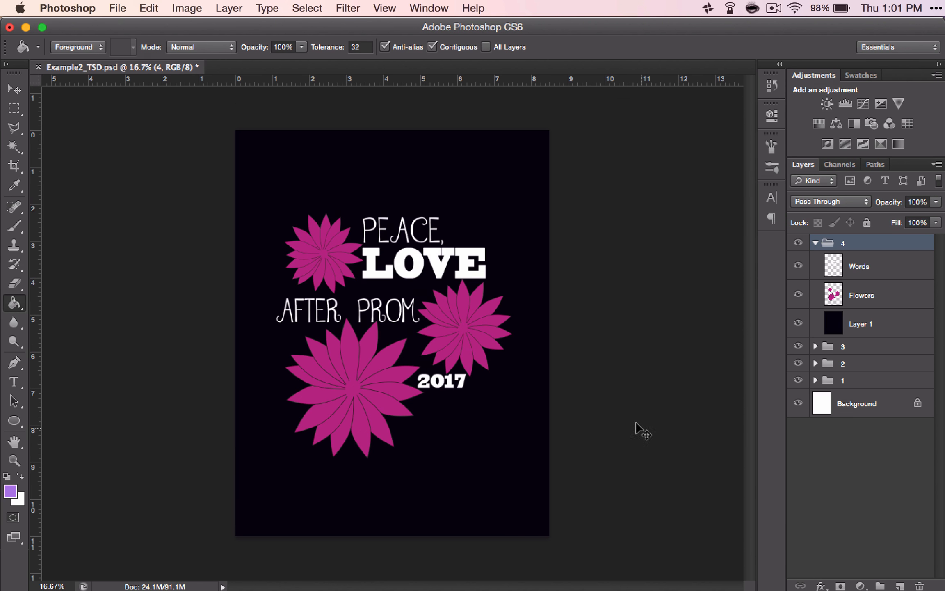
Switch to Illustrator and duplicate Artboard 1 together with its poster artwork
key(super+Tab)
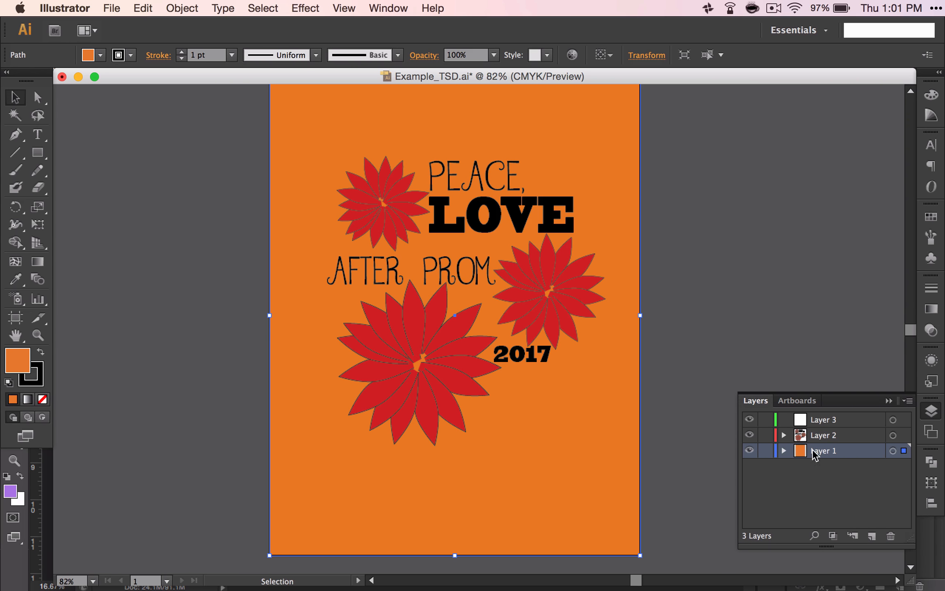
click(797, 400)
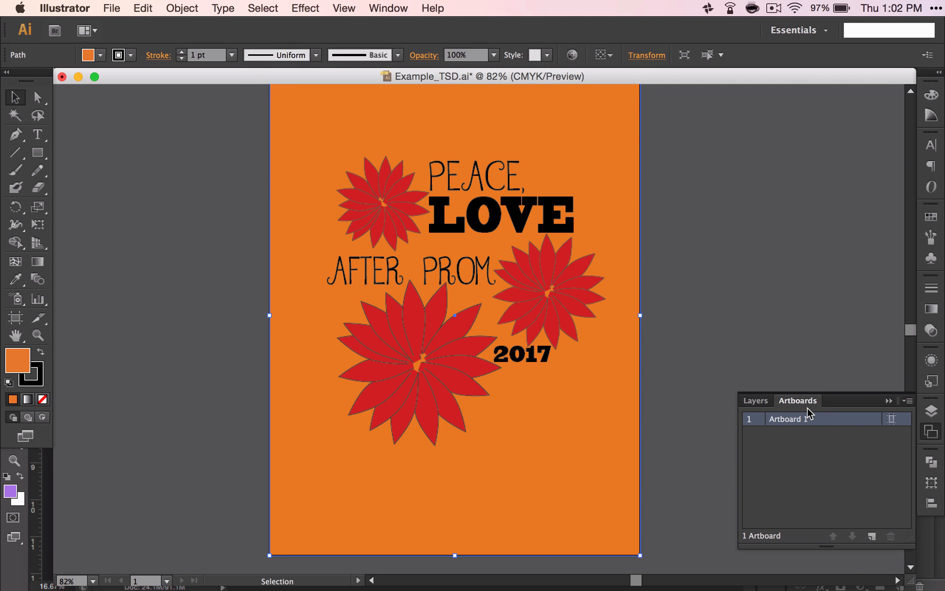
double_click(833, 418)
drag(876, 507, 872, 534)
scroll(716, 429, right, 10)
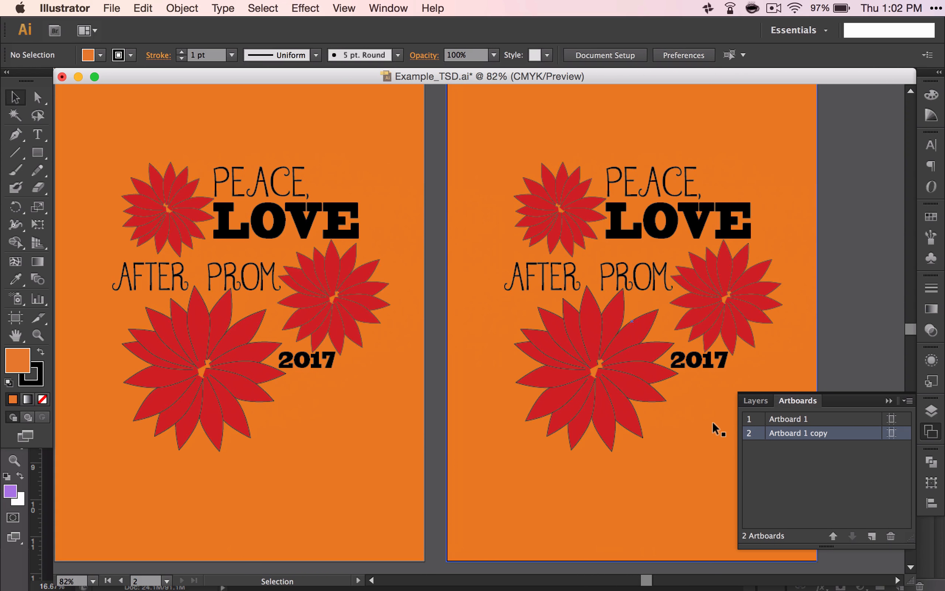
Fill the orange background rectangle on the copied artboard with magenta-purple, colour b7449c
click(459, 422)
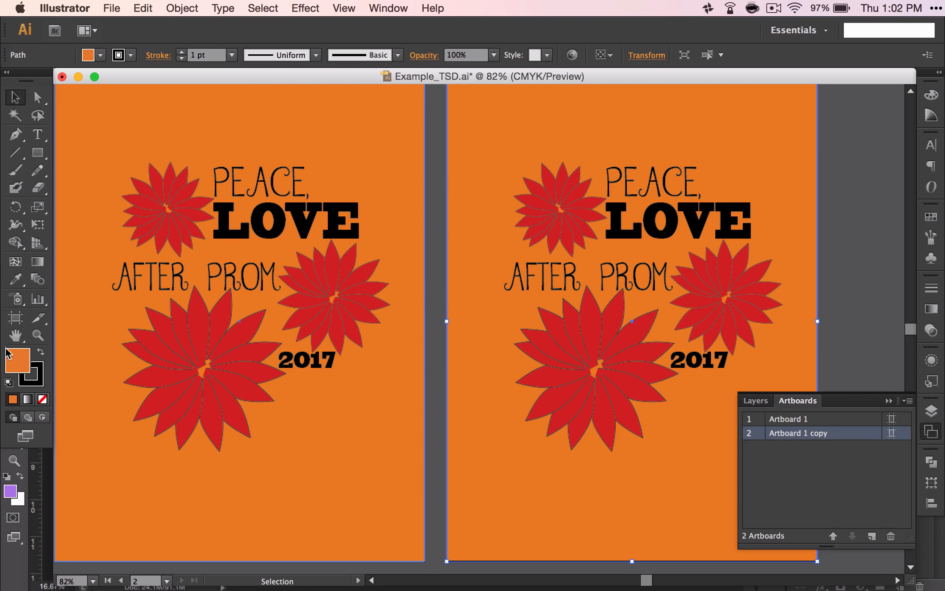
double_click(23, 361)
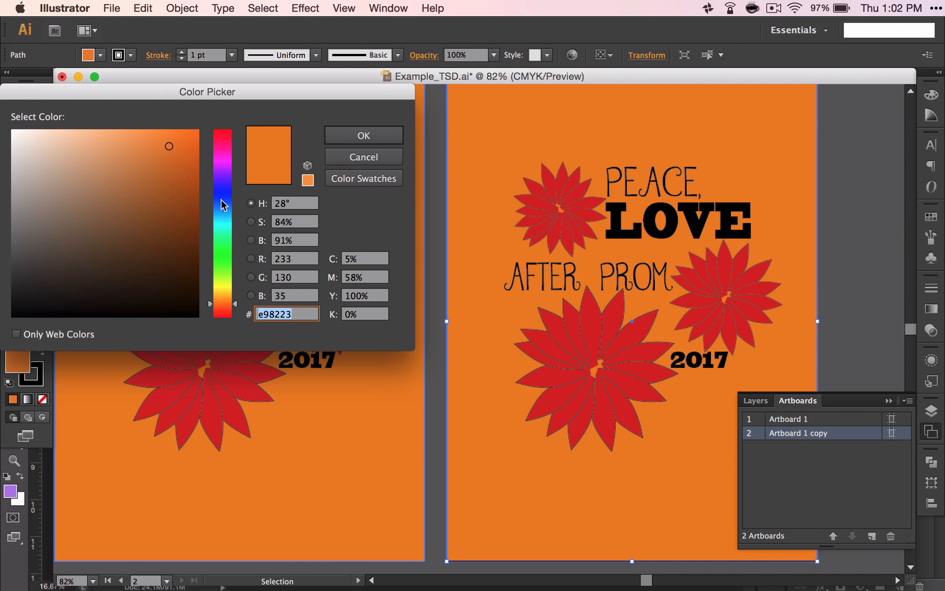
click(223, 153)
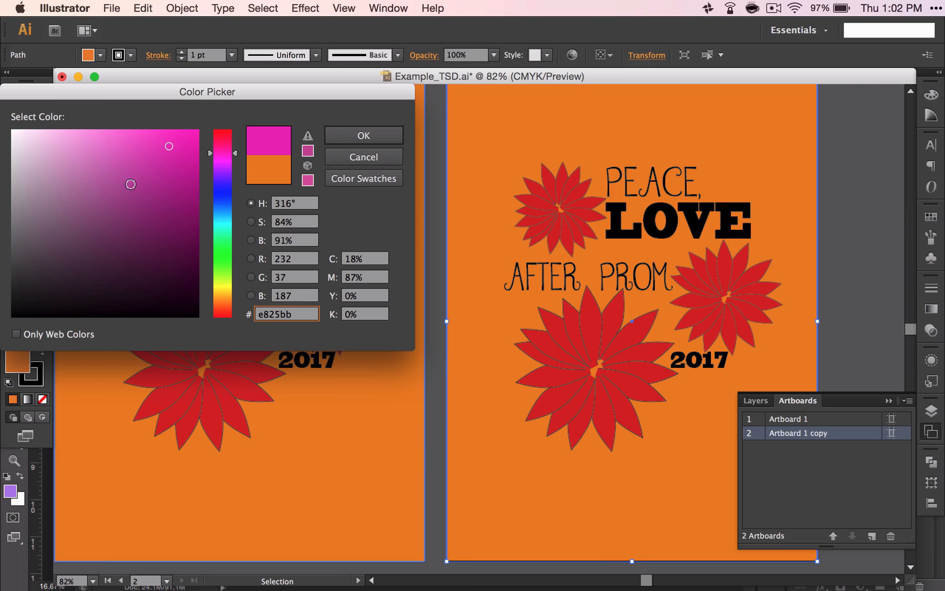
click(129, 183)
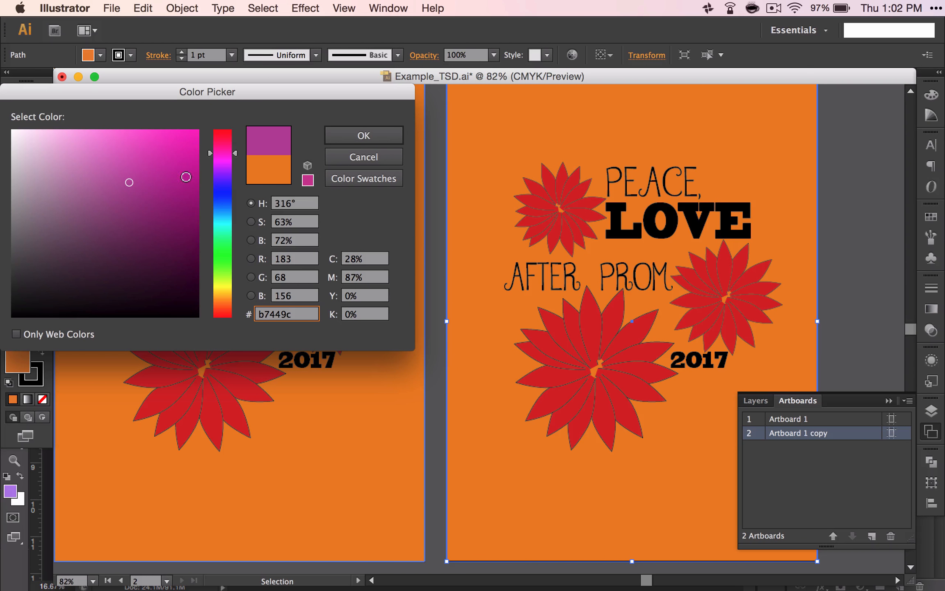
click(353, 139)
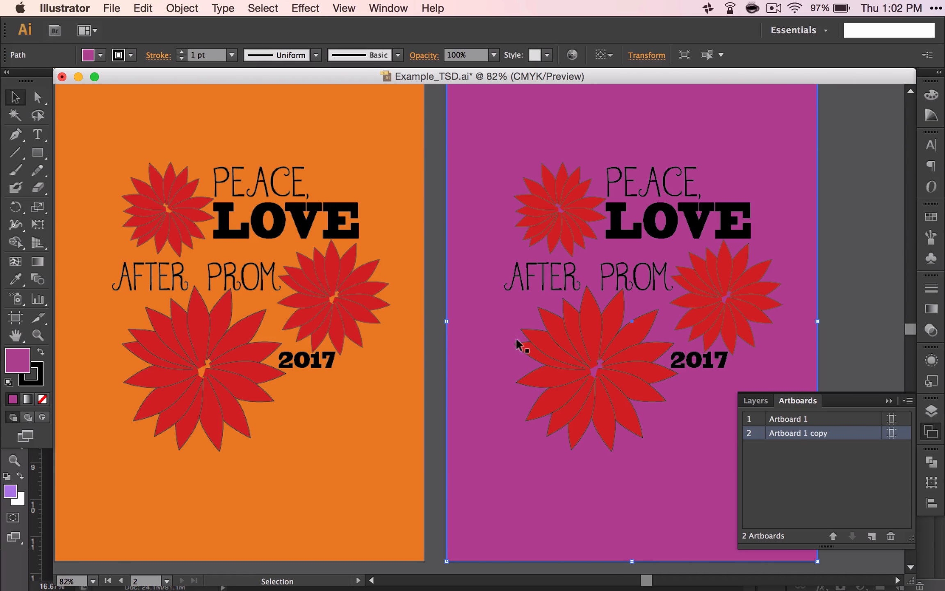
Try a dark purple fill, colour 5b144e, on the copied artboard's background and undo it
double_click(28, 360)
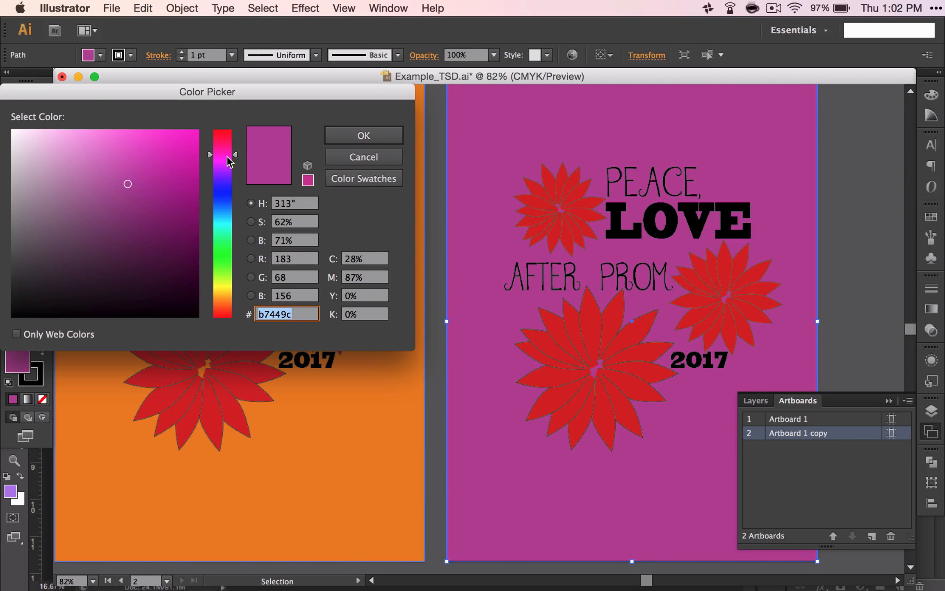
click(159, 249)
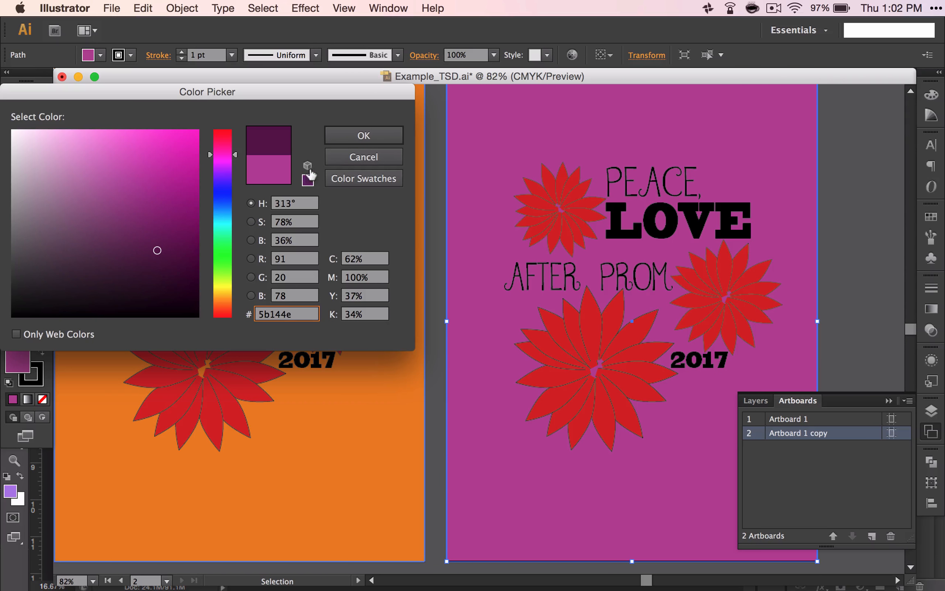
click(341, 138)
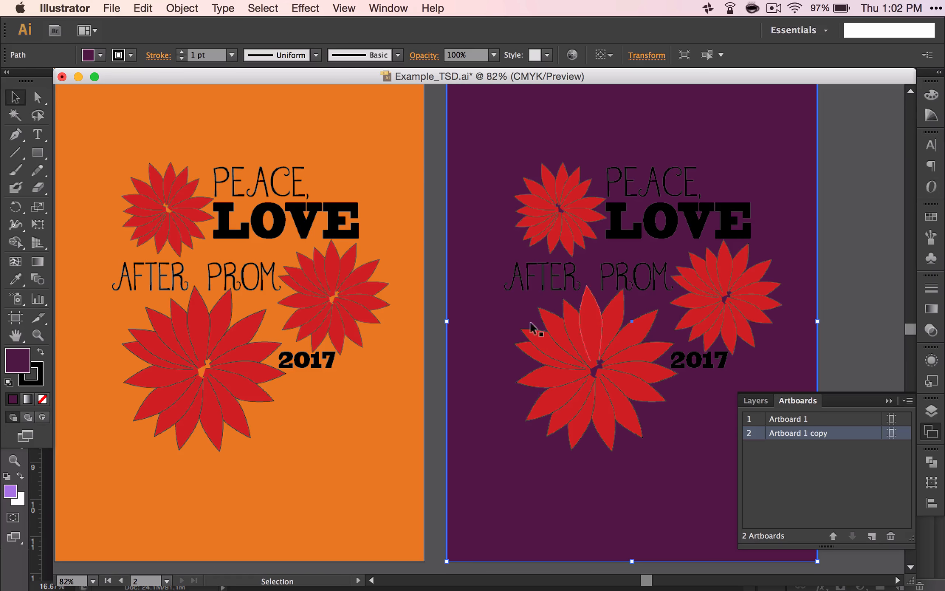
key(a)
key(super+z)
key(v)
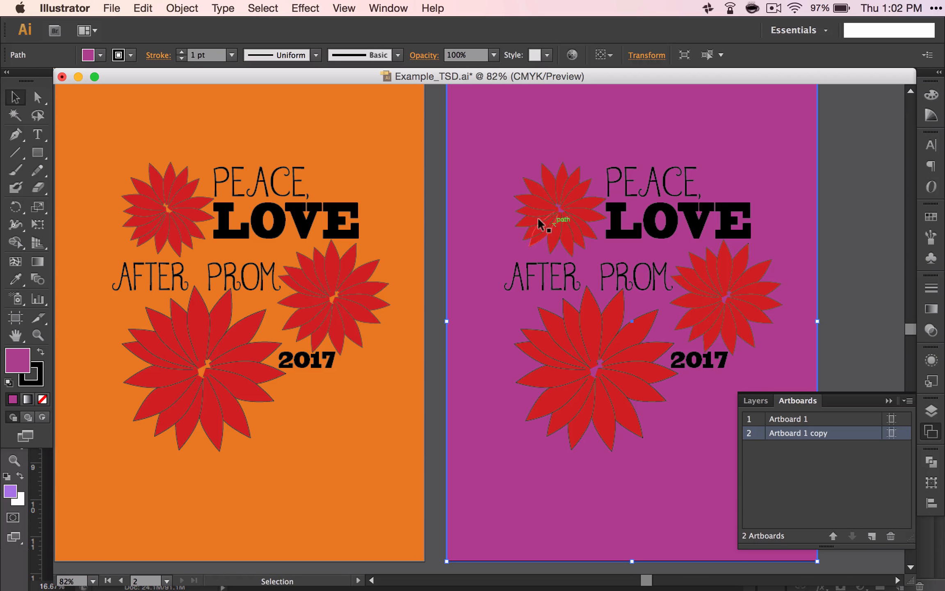
Change the fill of the small flower beside the PEACE, LOVE text on the copied artboard to blue
click(546, 217)
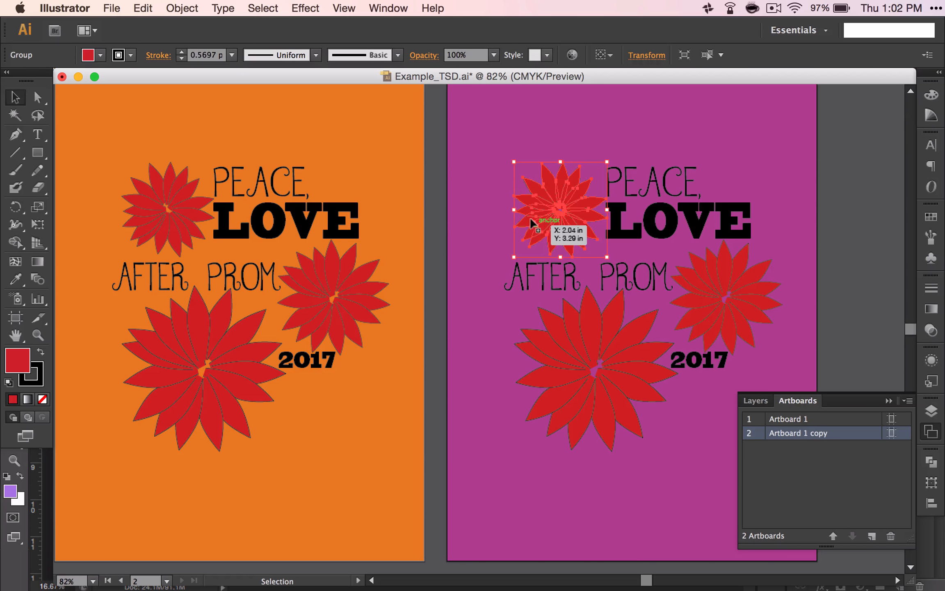
double_click(15, 363)
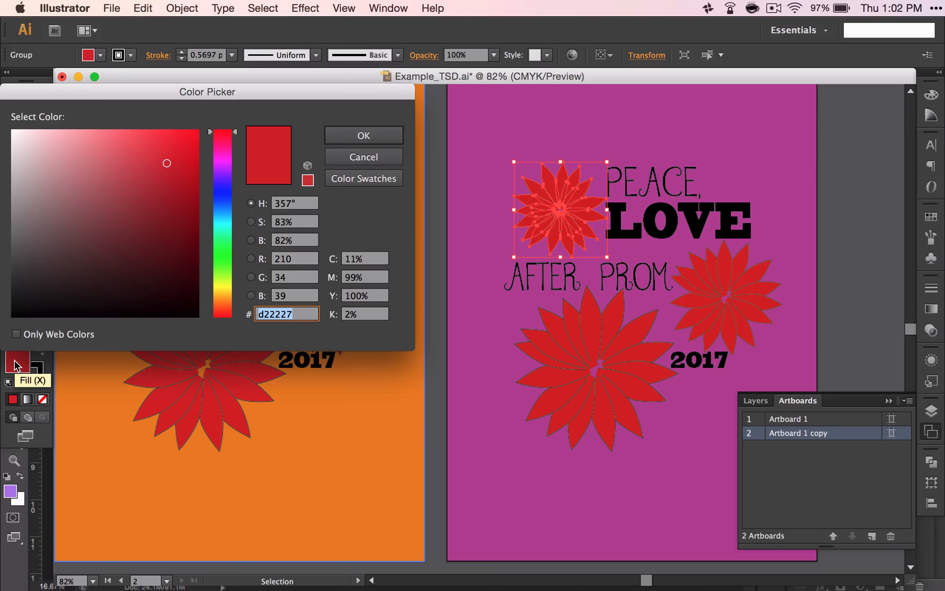
click(223, 202)
click(381, 140)
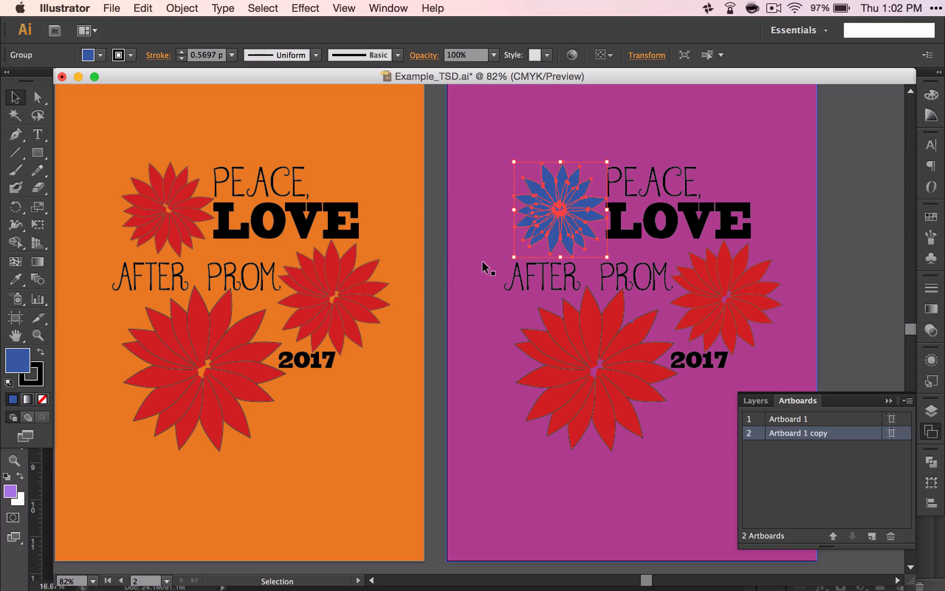
Recolour the other two red flowers on the copied artboard by sampling the blue with the Eyedropper, and deselect the artwork
click(552, 349)
click(15, 279)
click(549, 222)
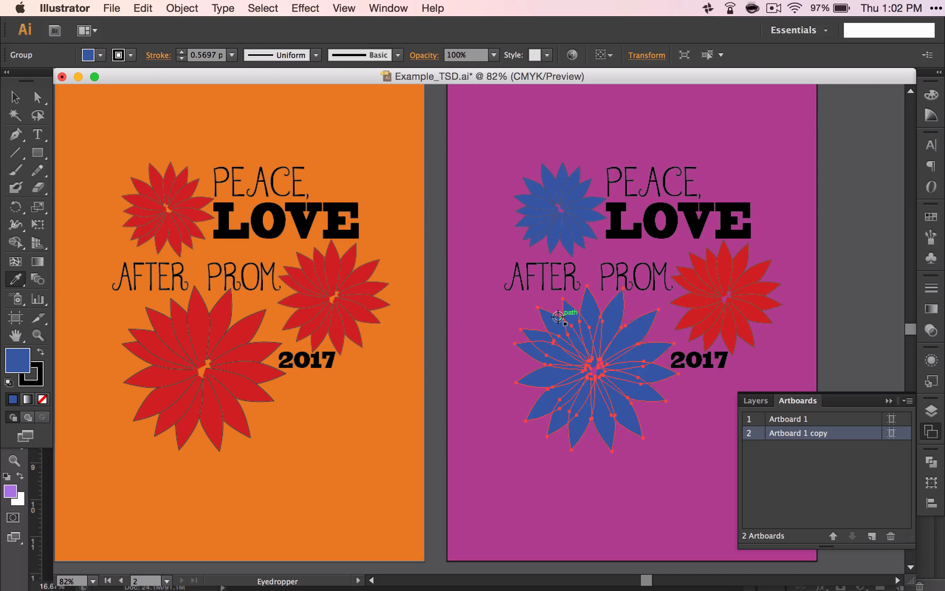
super+click(686, 284)
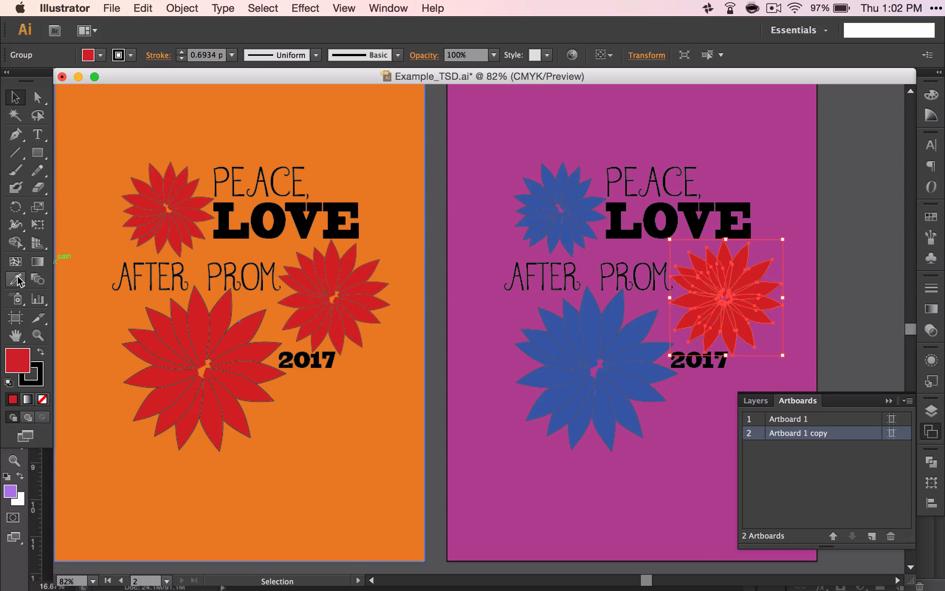
click(588, 337)
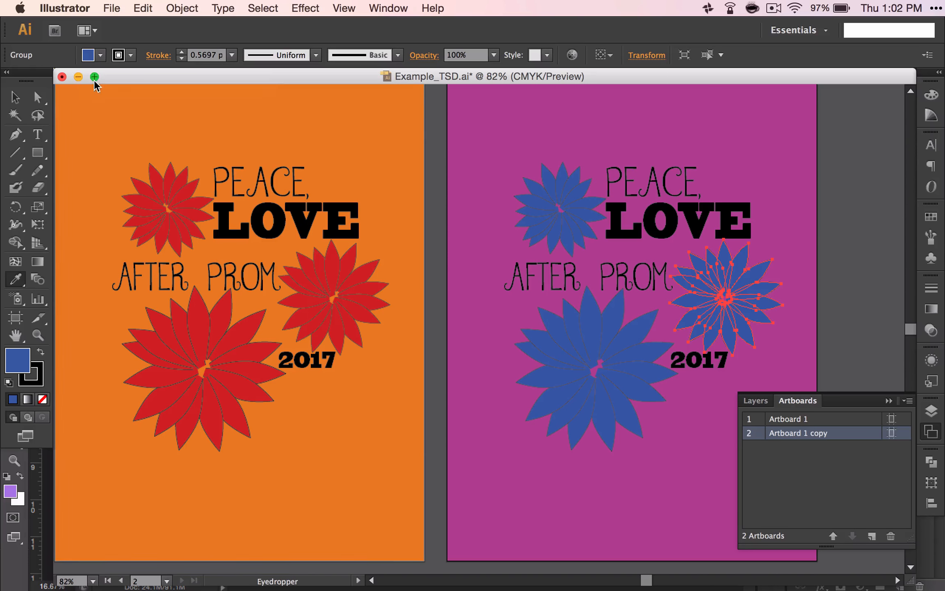
click(15, 98)
click(433, 306)
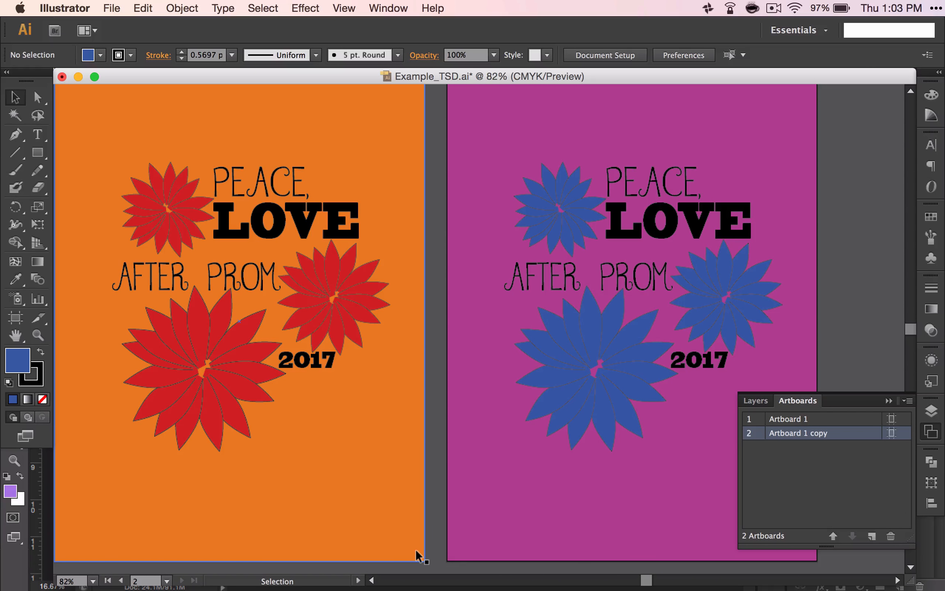
Switch to Photoshop and collapse layer group 4, inspecting how the colour versions are organised in groups
key(super+Tab)
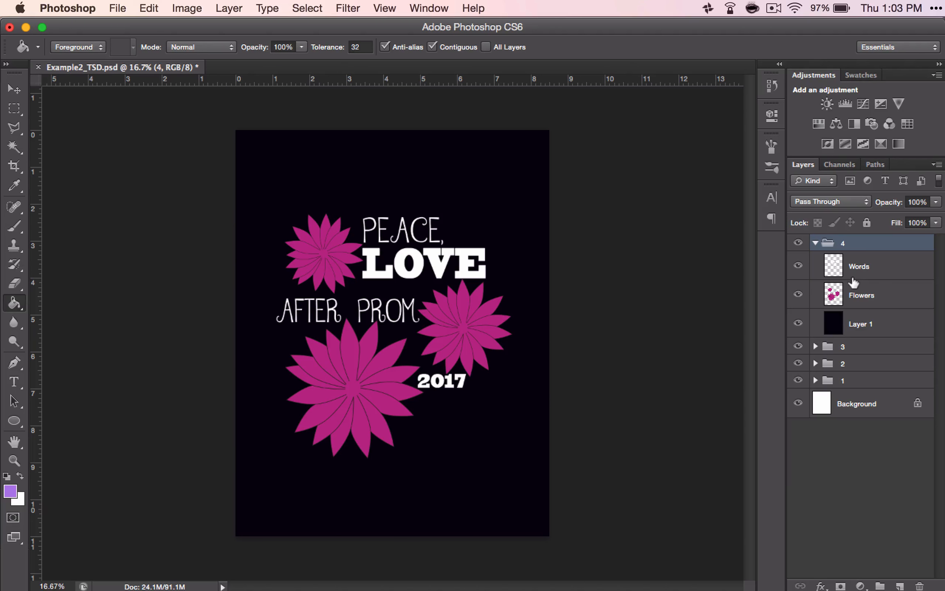
click(815, 243)
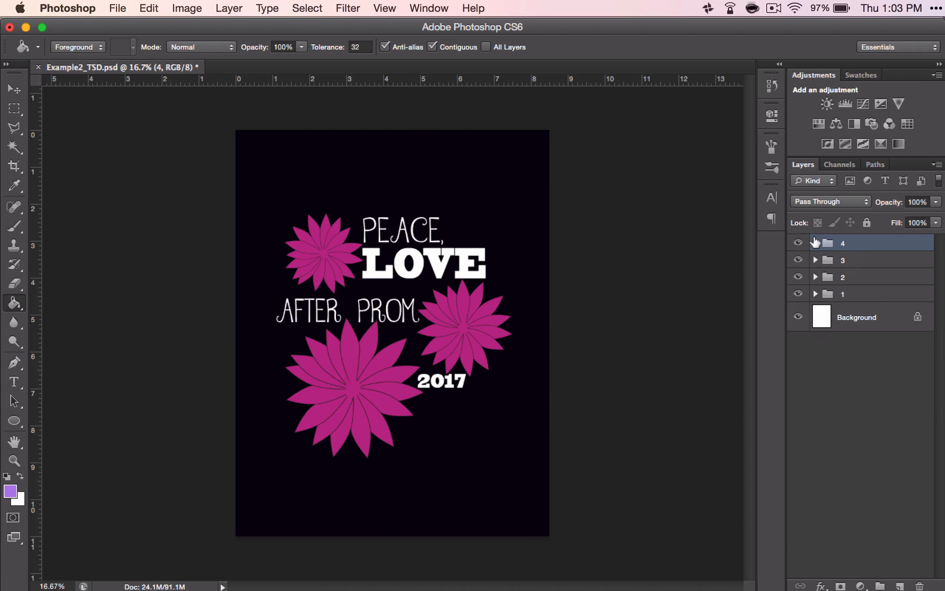
click(816, 243)
click(816, 242)
click(814, 274)
click(815, 274)
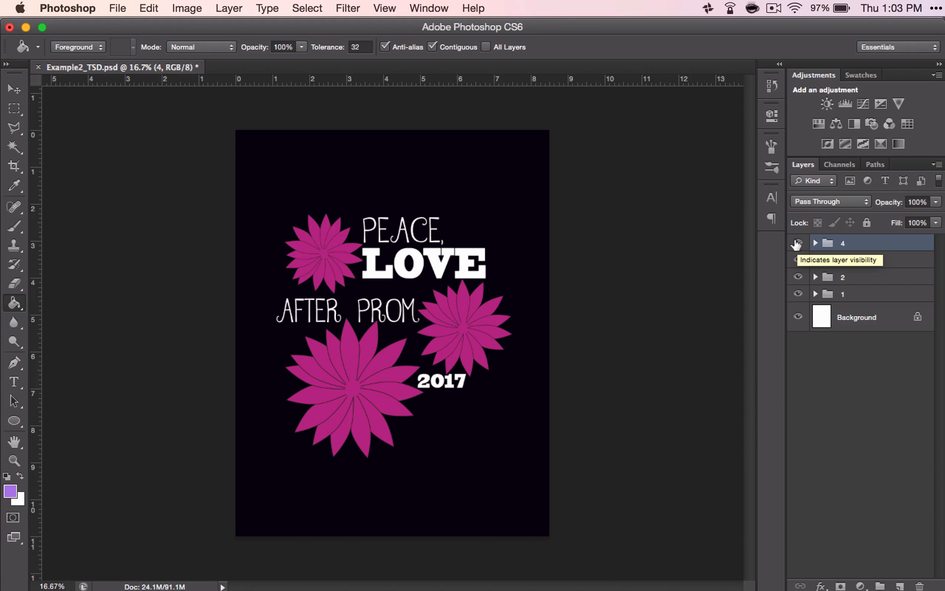
Toggle the visibility of layer groups 4, 3 and 2 to compare the poster's colour versions
click(797, 243)
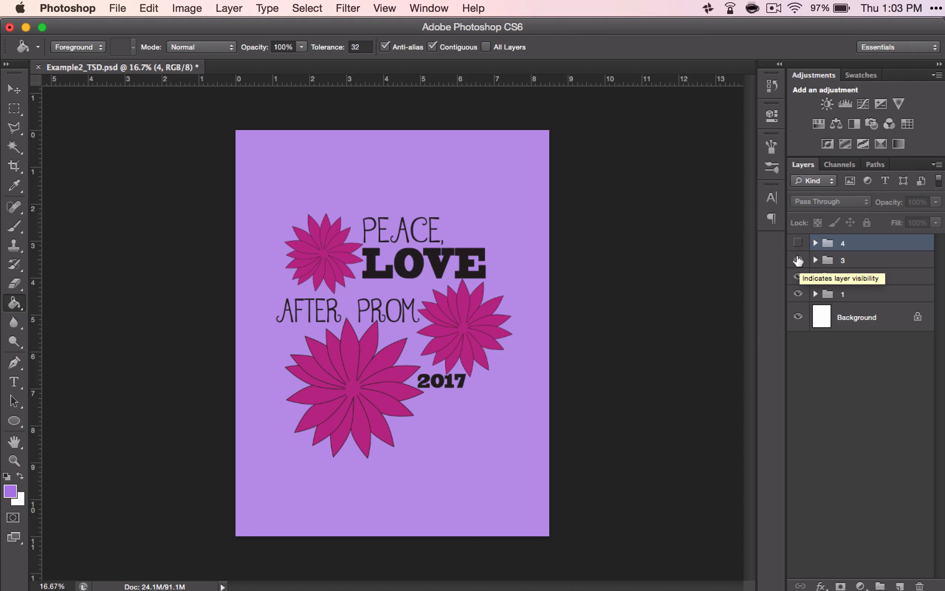
click(798, 260)
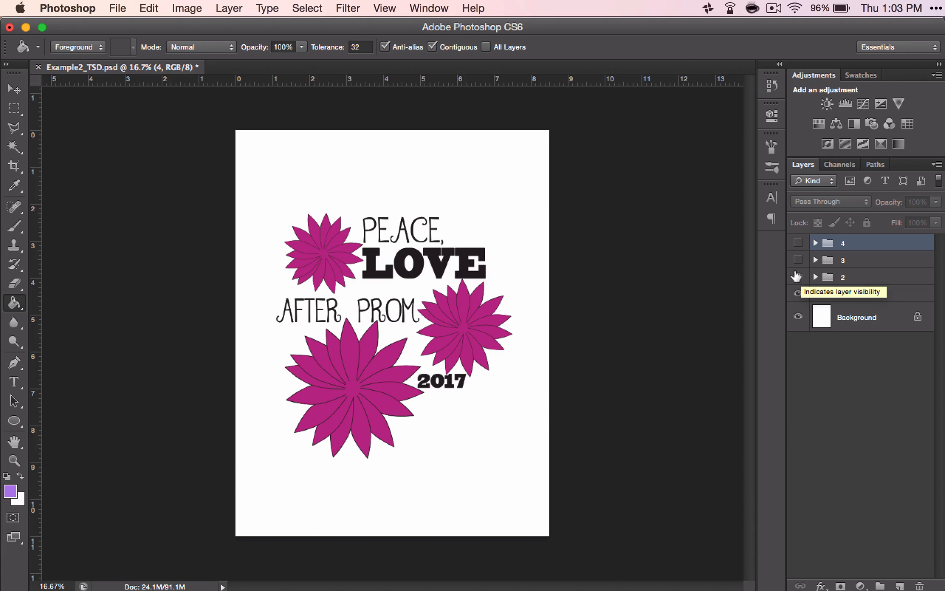
click(796, 275)
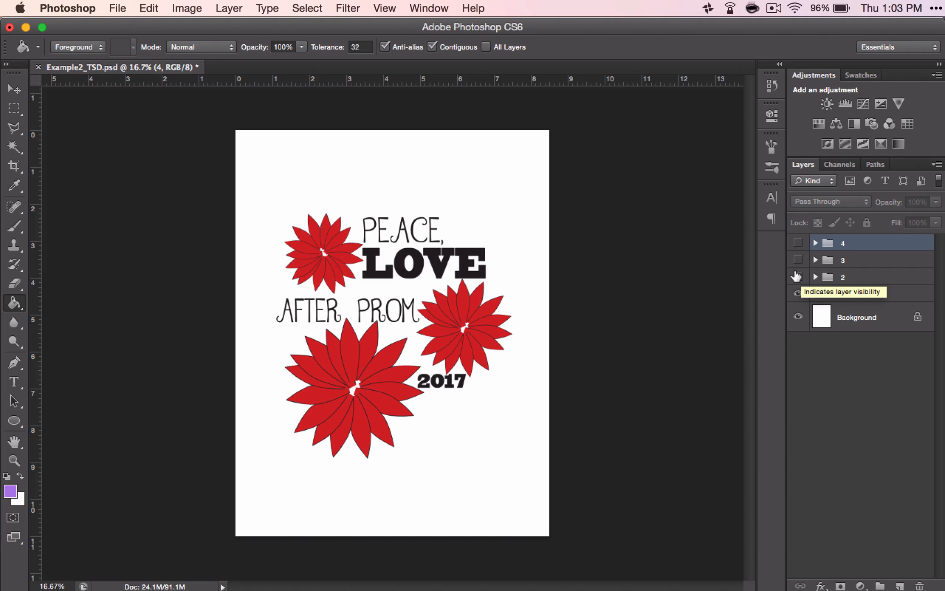
click(796, 276)
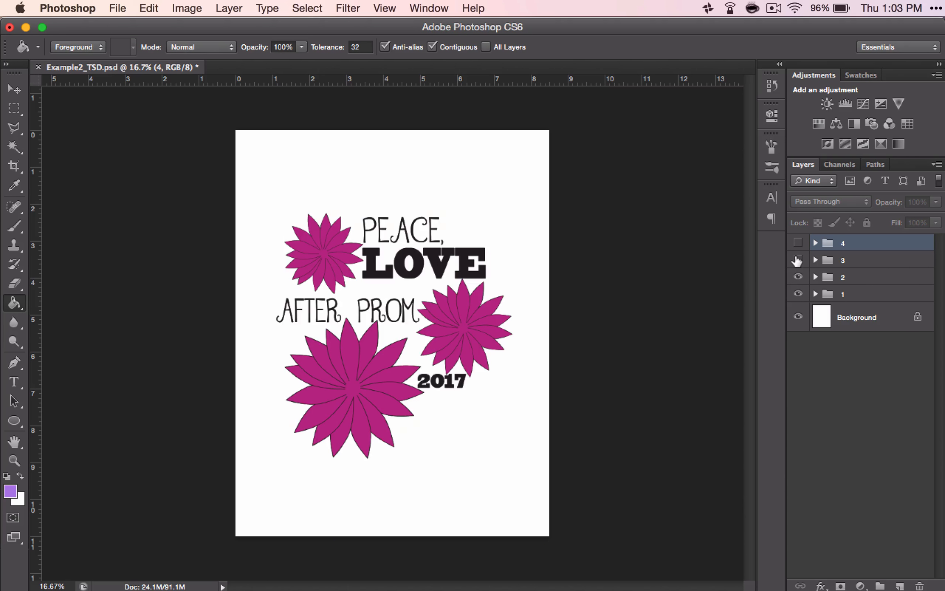
click(797, 260)
click(797, 260)
click(797, 260)
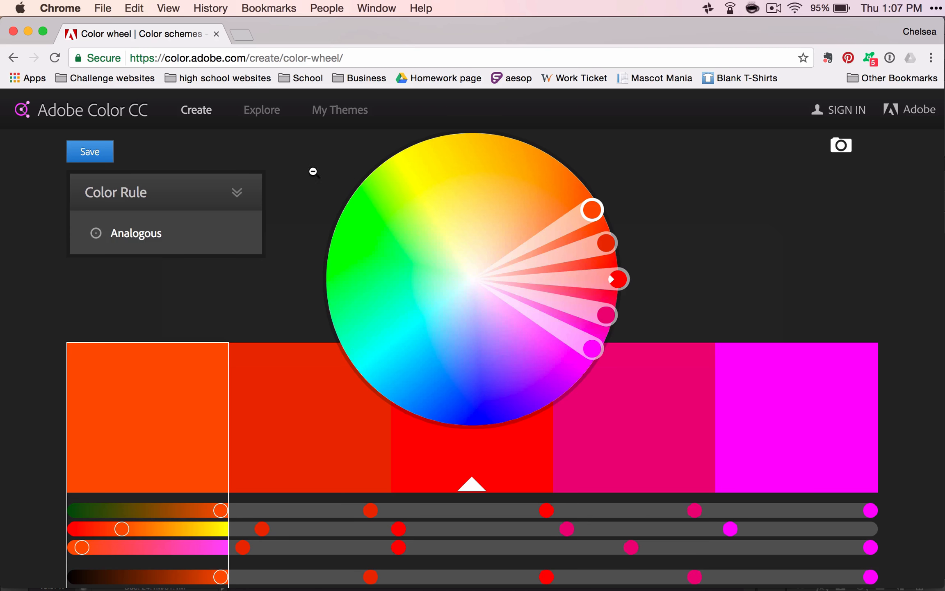
Preview the Monochromatic and Triad color rules in Adobe Color, and pull the triad's lighter blue marker toward the wheel's centre
mouse_move(139, 234)
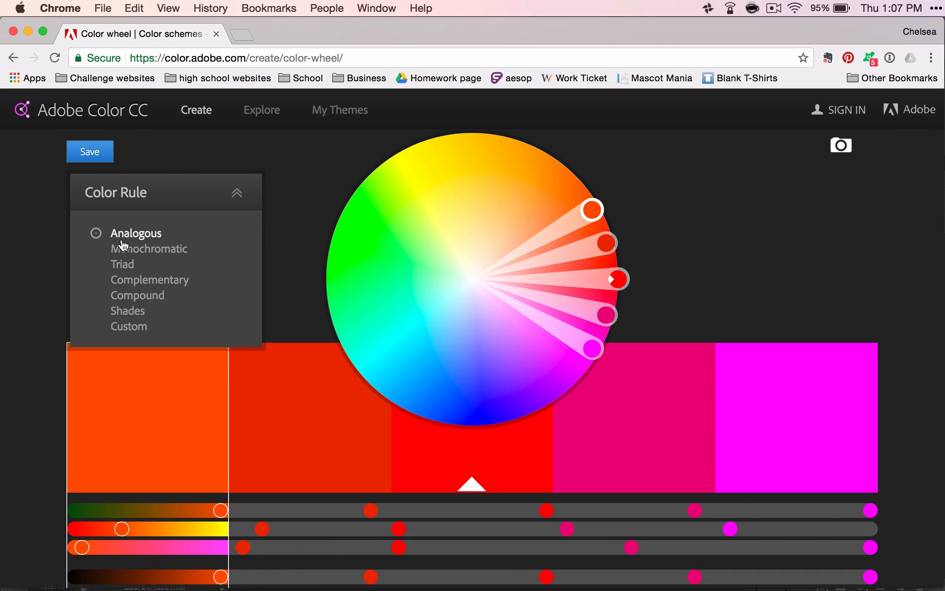
click(126, 250)
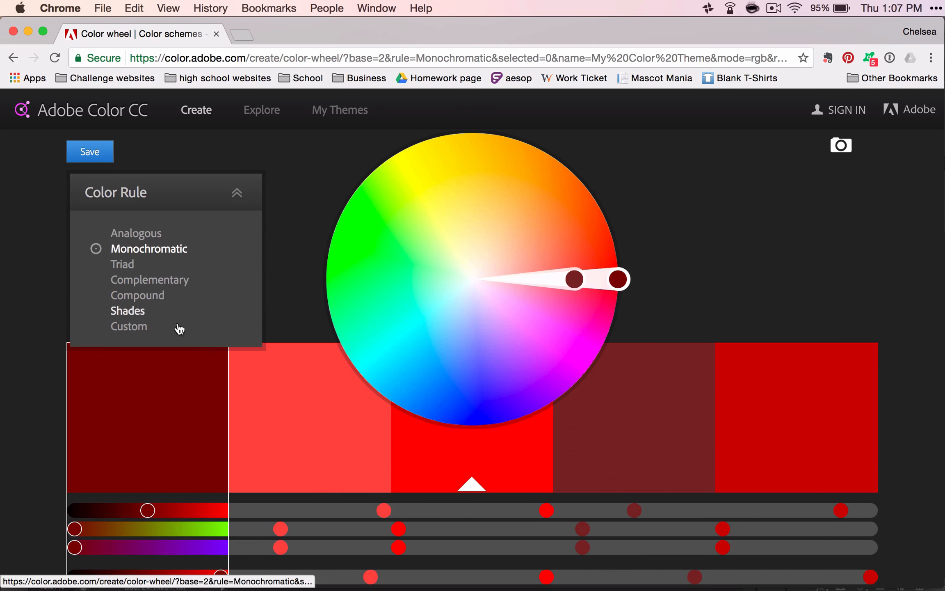
click(130, 265)
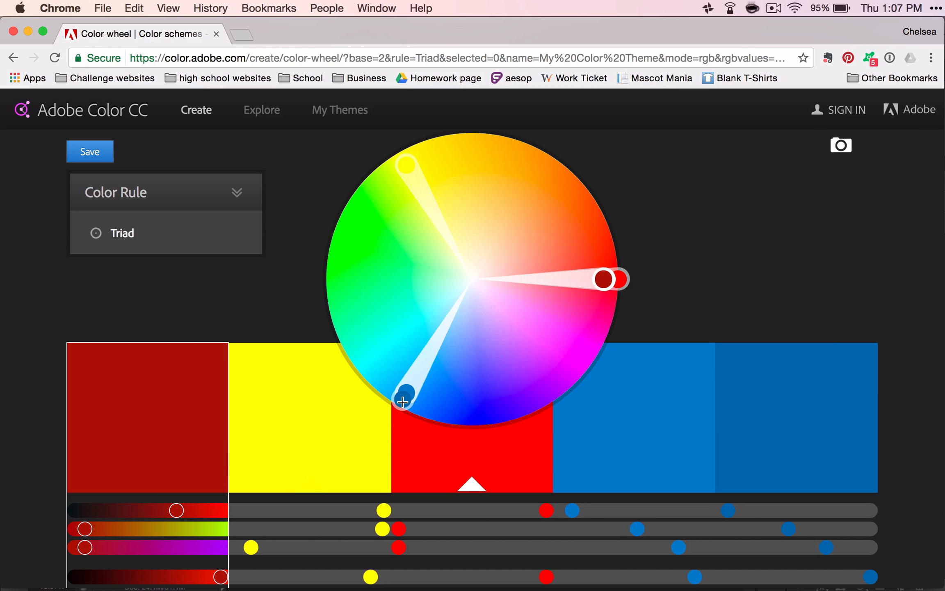
drag(405, 395, 423, 343)
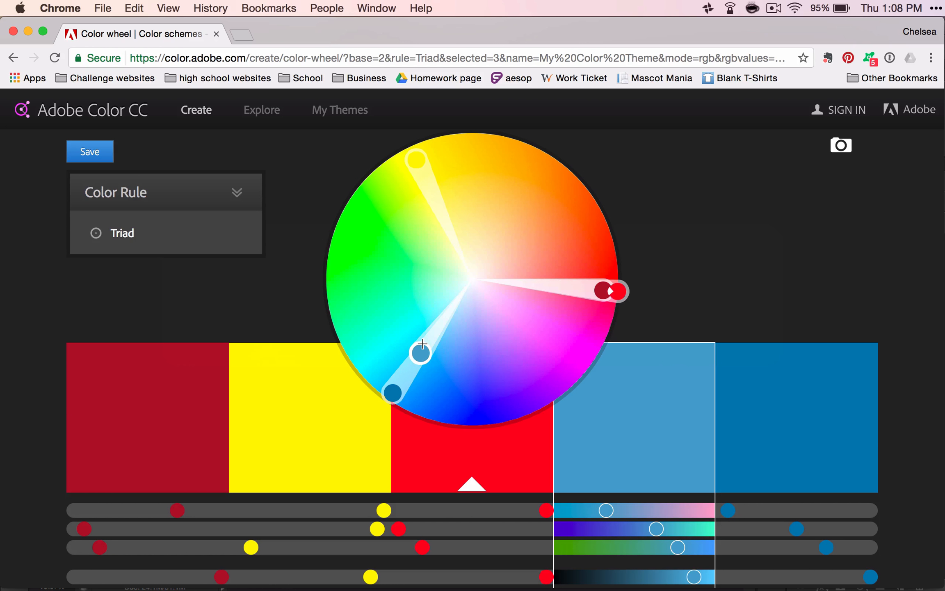
Switch to Adobe Photoshop CS6
key(super+Tab)
key(super+Tab)
key(Tab)
key(Tab)
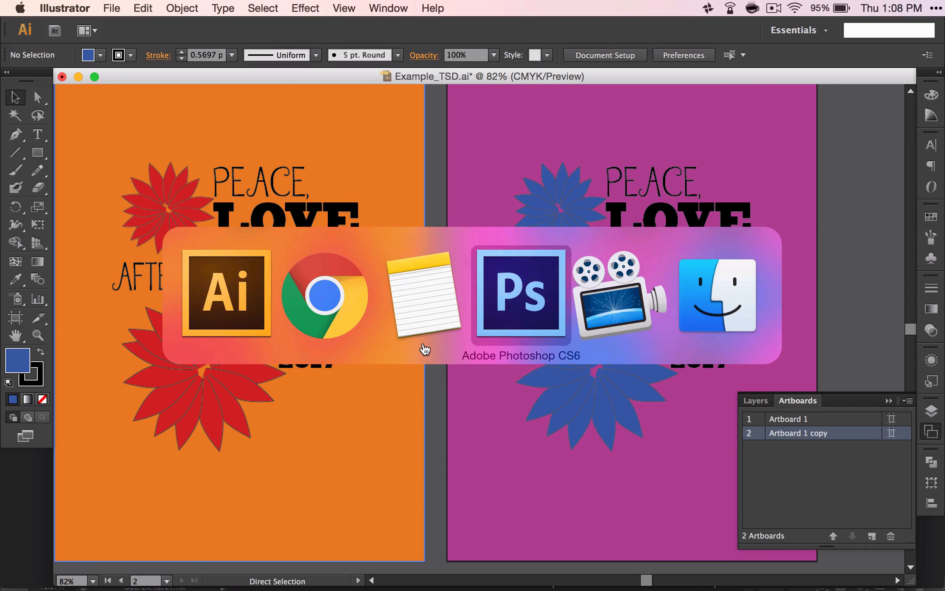